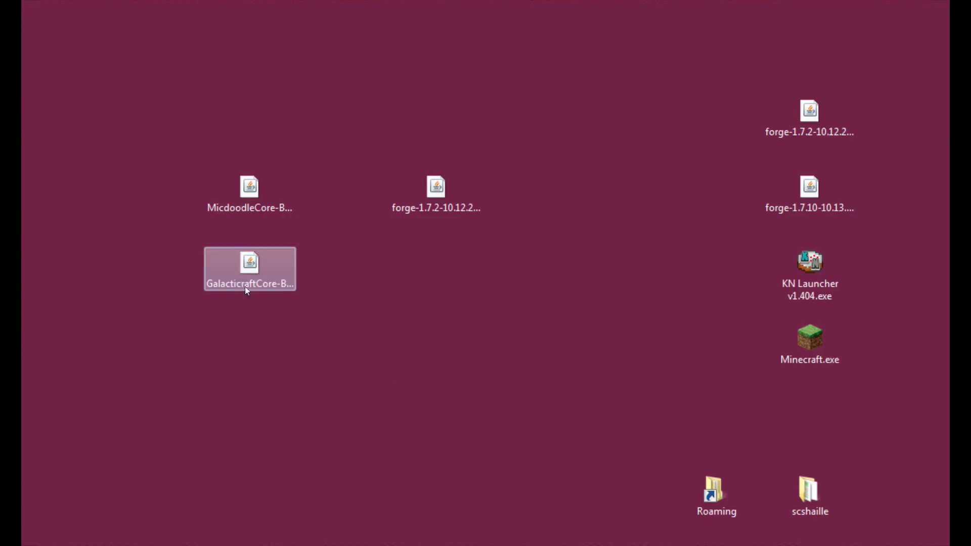
Step: Scroll Firefox's Galacticraft downloads page to the Artifacts table of release builds
{"action": "left_click", "coordinate": [463, 209]}
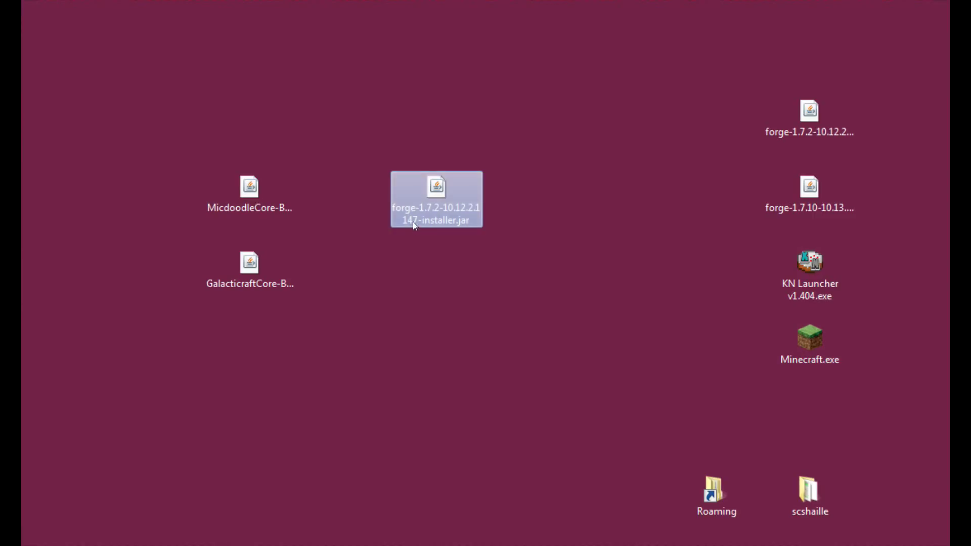
{"action": "left_click", "coordinate": [436, 278]}
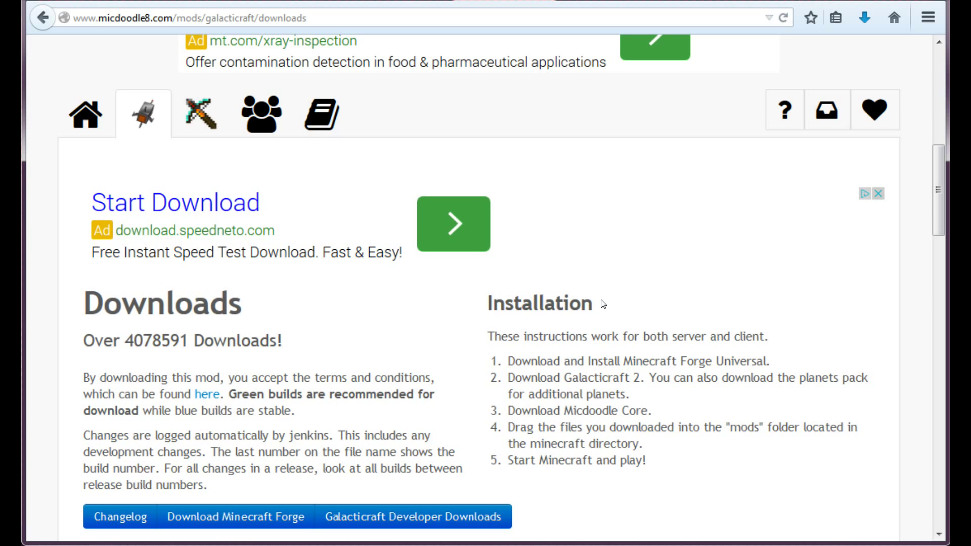
{"action": "scroll", "coordinate": [603, 304], "scroll_direction": "down", "scroll_amount": 3}
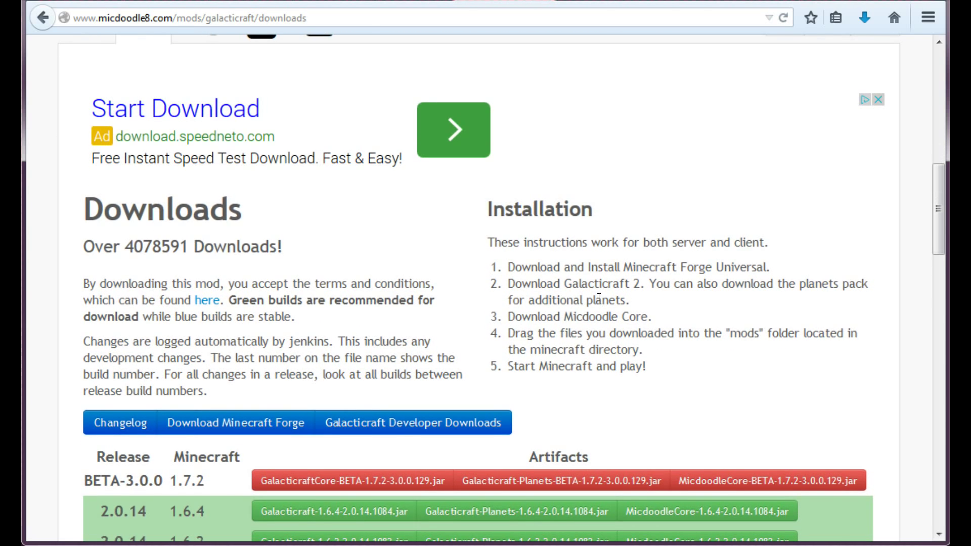
{"action": "scroll", "coordinate": [599, 299], "scroll_direction": "down", "scroll_amount": 10}
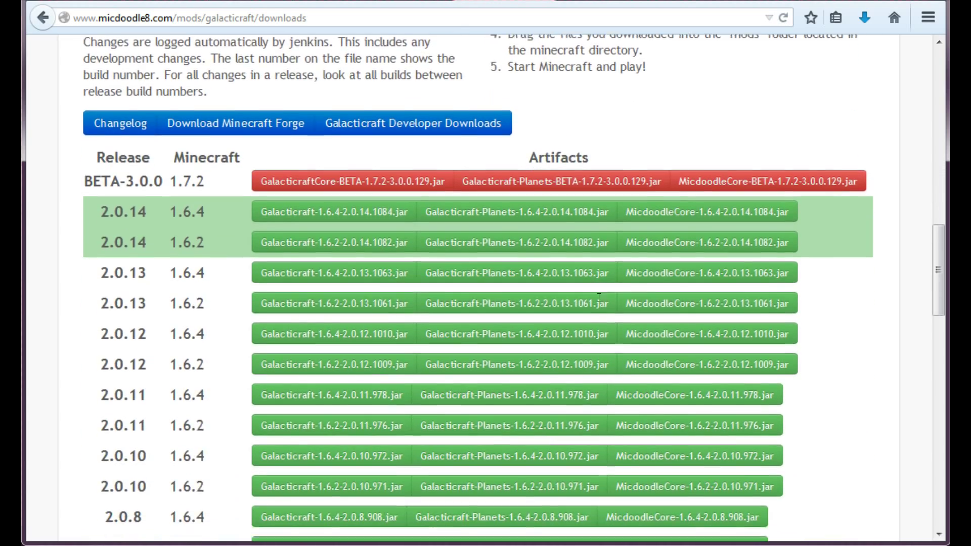
{"action": "scroll", "coordinate": [601, 302], "scroll_direction": "down", "scroll_amount": 3}
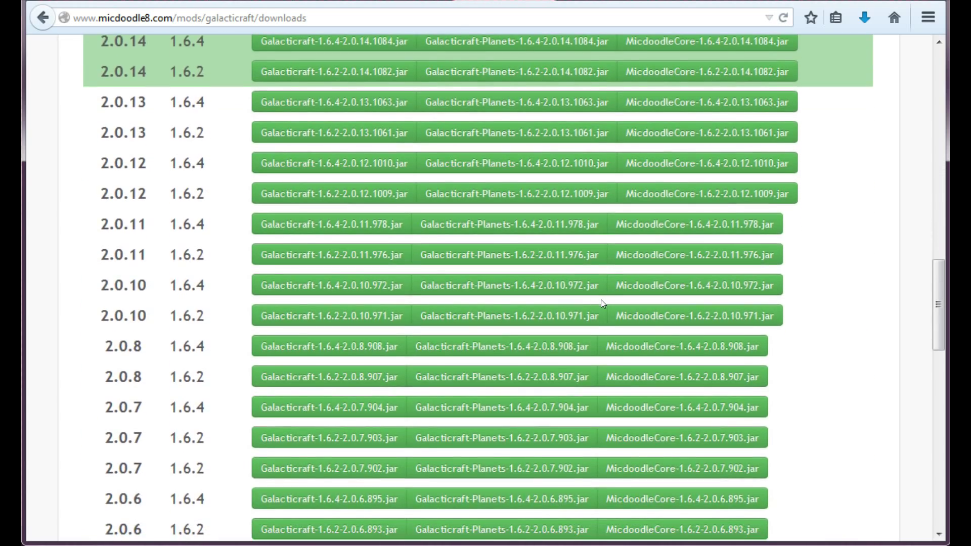
{"action": "scroll", "coordinate": [601, 302], "scroll_direction": "up", "scroll_amount": 4}
{"action": "scroll", "coordinate": [601, 299], "scroll_direction": "up", "scroll_amount": 3}
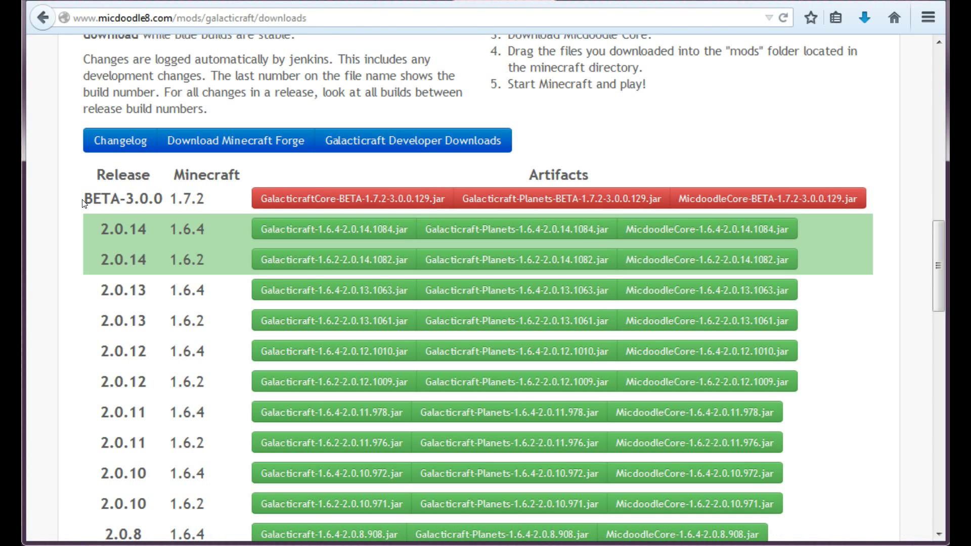
Step: Highlight the BETA-3.0.0 release label for Minecraft 1.7.2 in the Artifacts table
{"action": "left_click_drag", "start_coordinate": [84, 201], "coordinate": [151, 199]}
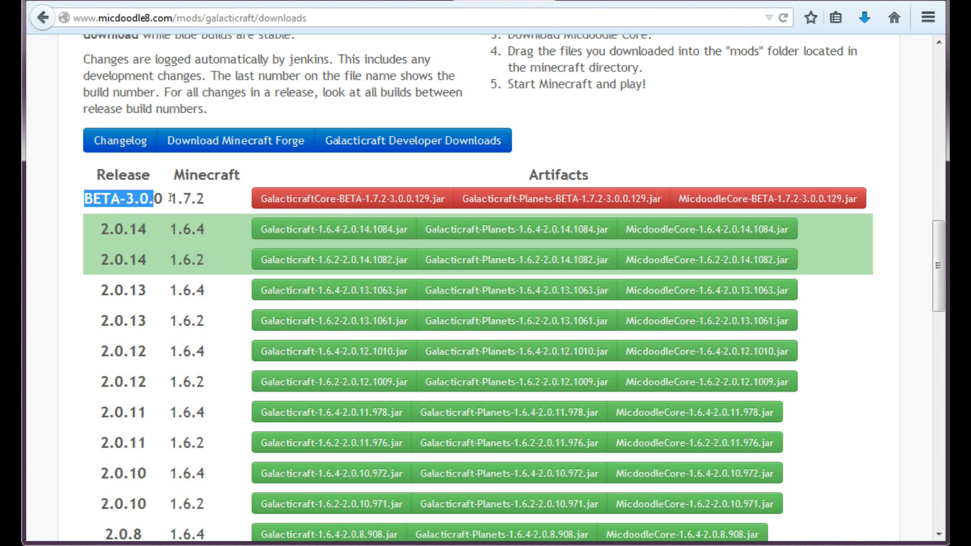
{"action": "left_click", "coordinate": [168, 198]}
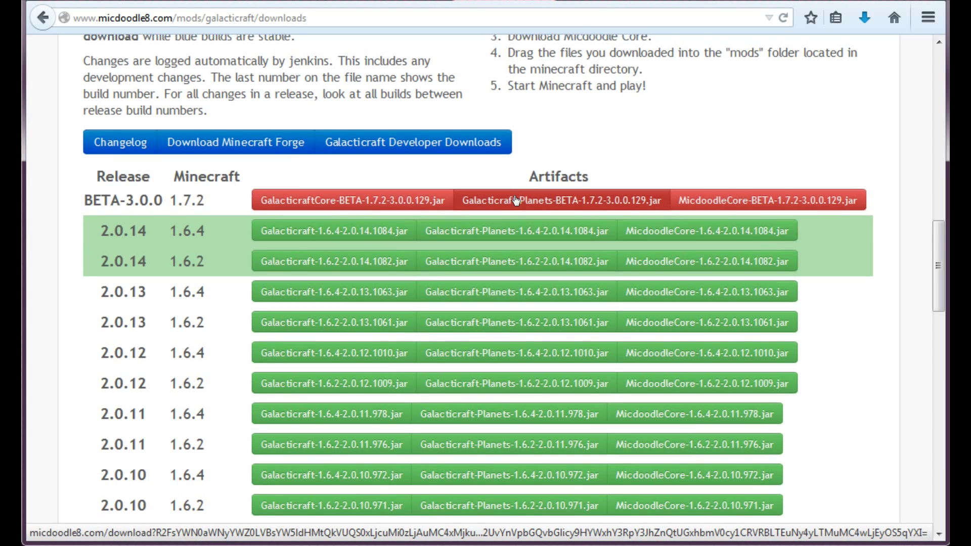
{"action": "scroll", "coordinate": [246, 208], "scroll_direction": "up", "scroll_amount": 3}
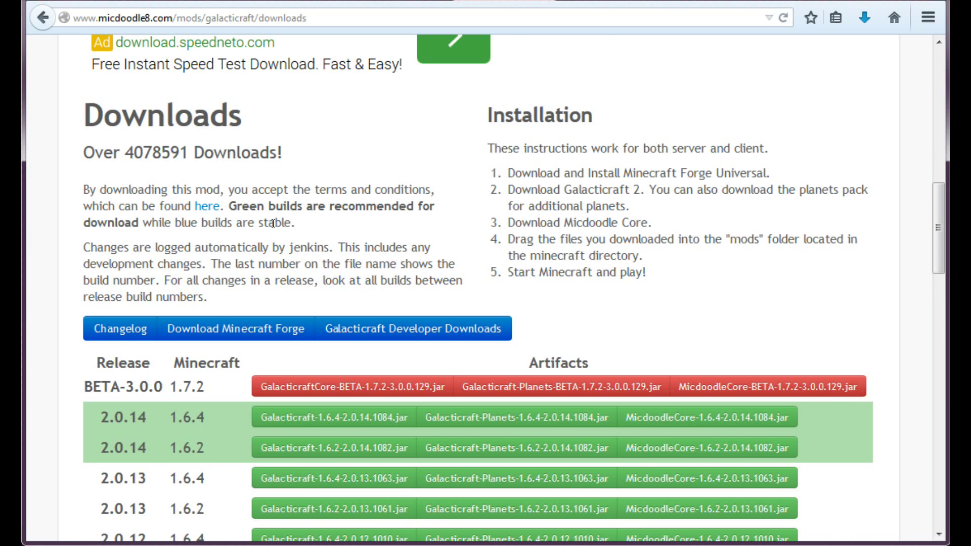
{"action": "scroll", "coordinate": [316, 238], "scroll_direction": "down", "scroll_amount": 2}
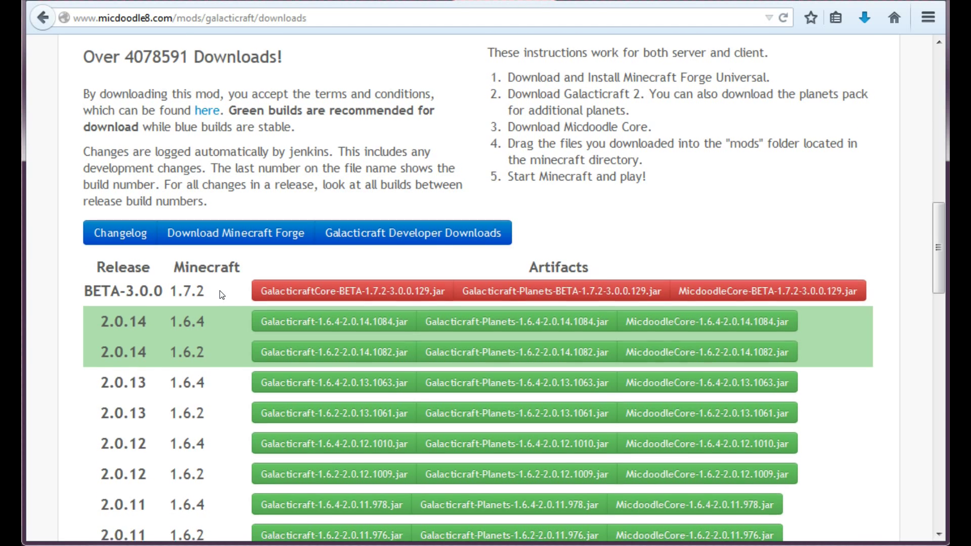
Step: Scroll the downloads table down to the oldest Pre-2.0 builds and back up
{"action": "scroll", "coordinate": [221, 295], "scroll_direction": "down", "scroll_amount": 15}
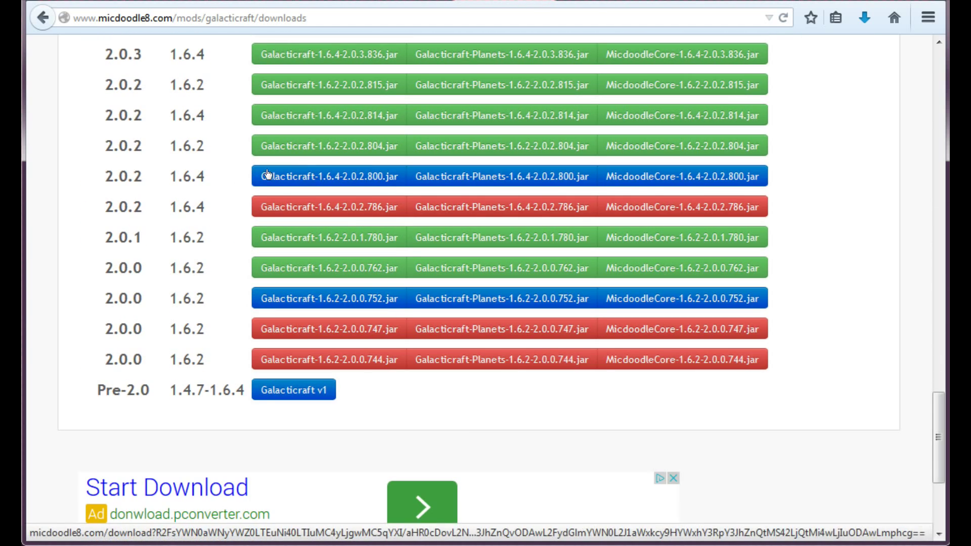
{"action": "scroll", "coordinate": [228, 189], "scroll_direction": "up", "scroll_amount": 3}
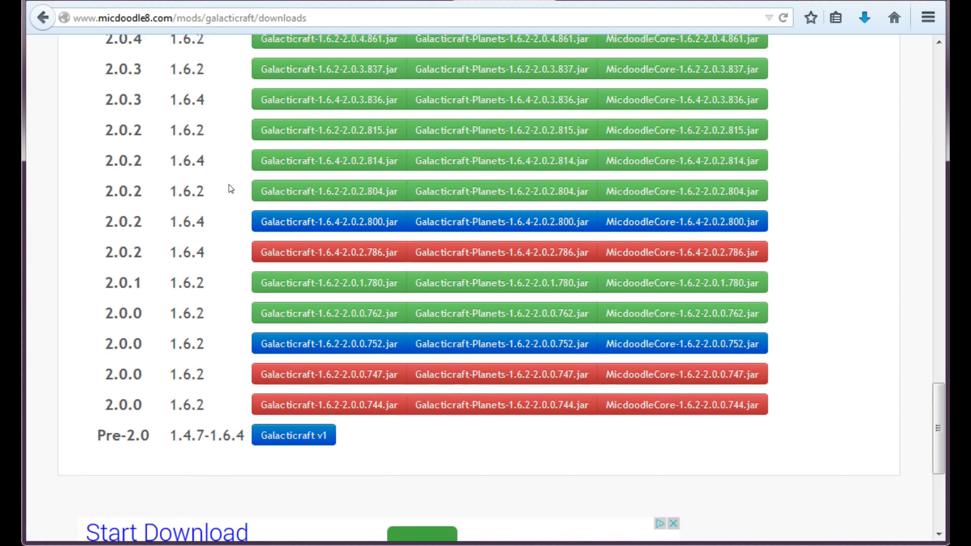
{"action": "scroll", "coordinate": [223, 286], "scroll_direction": "up", "scroll_amount": 20}
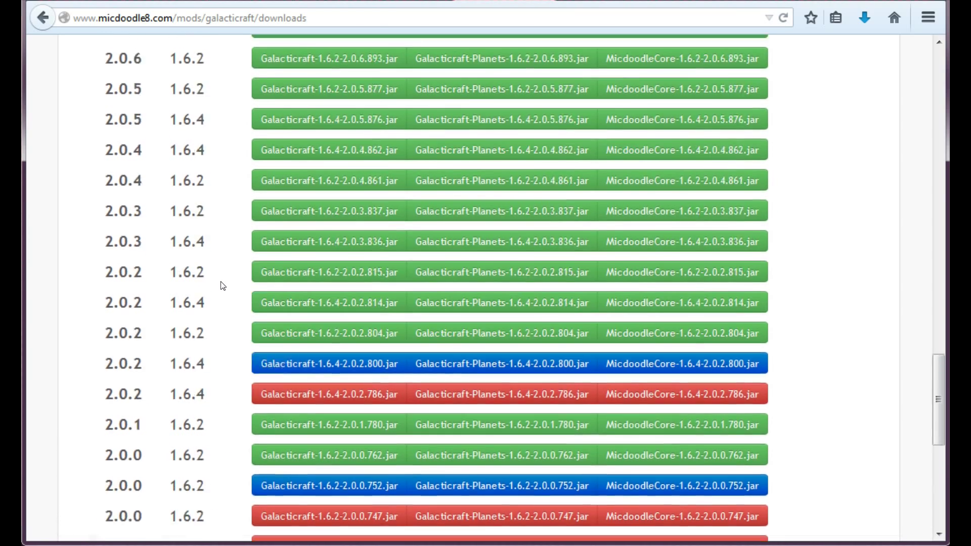
{"action": "scroll", "coordinate": [219, 282], "scroll_direction": "up", "scroll_amount": 5}
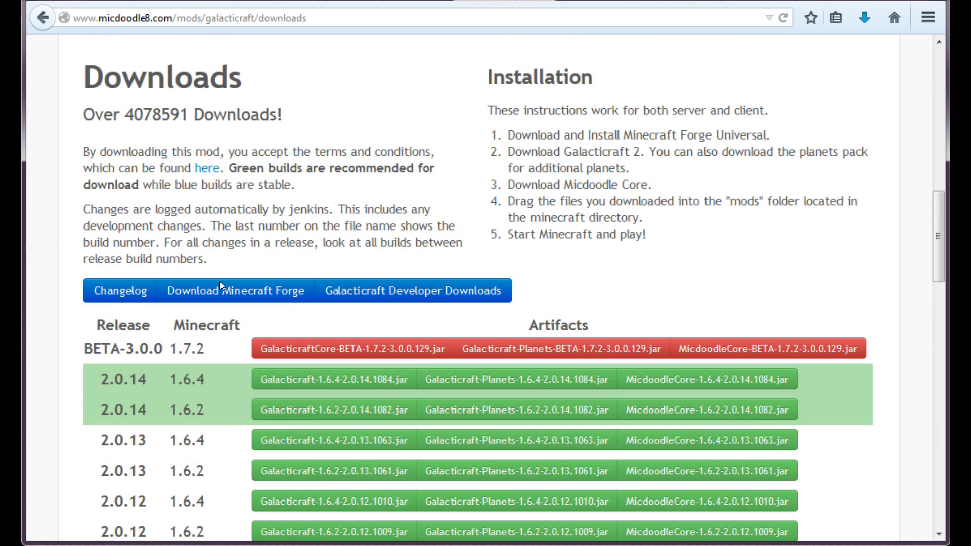
{"action": "scroll", "coordinate": [683, 332], "scroll_direction": "down", "scroll_amount": 3}
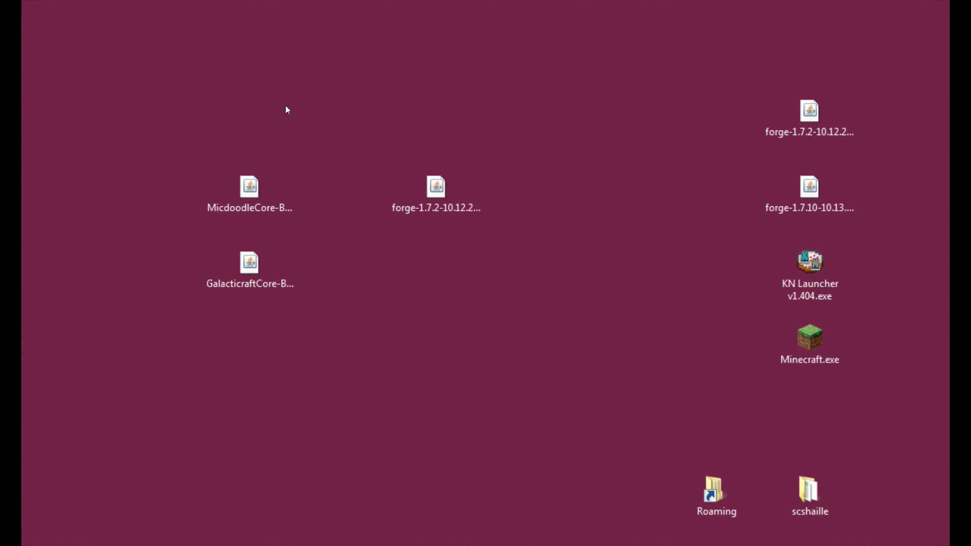
Step: Navigate Explorer to Roaming > .minecraft > mods, enlarging the window
{"action": "double_click", "coordinate": [712, 491]}
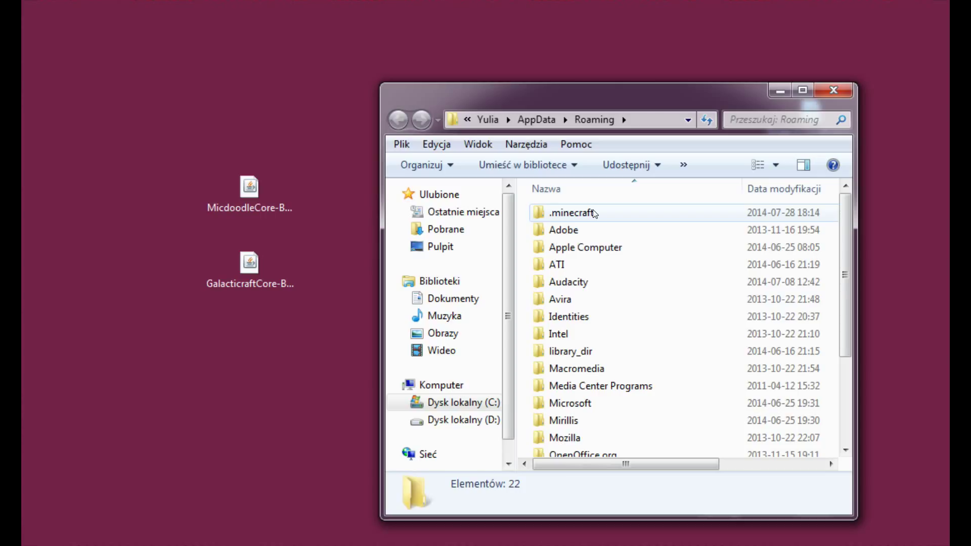
{"action": "double_click", "coordinate": [594, 214]}
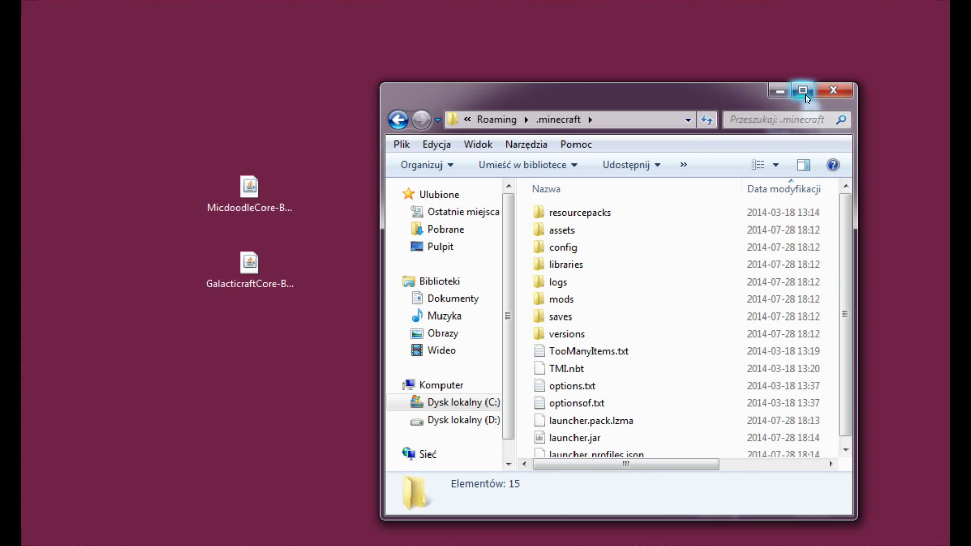
{"action": "left_click_drag", "start_coordinate": [697, 87], "coordinate": [697, 15]}
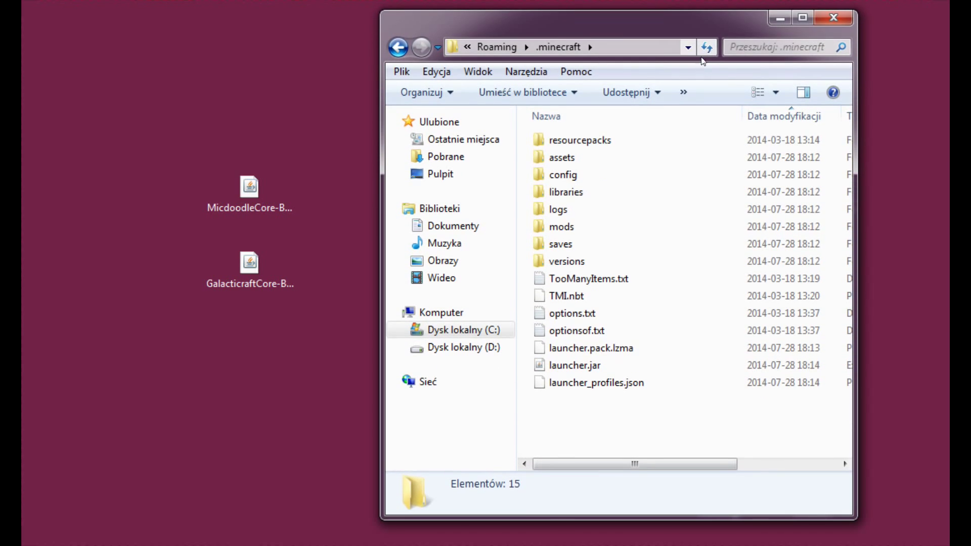
{"action": "double_click", "coordinate": [635, 230]}
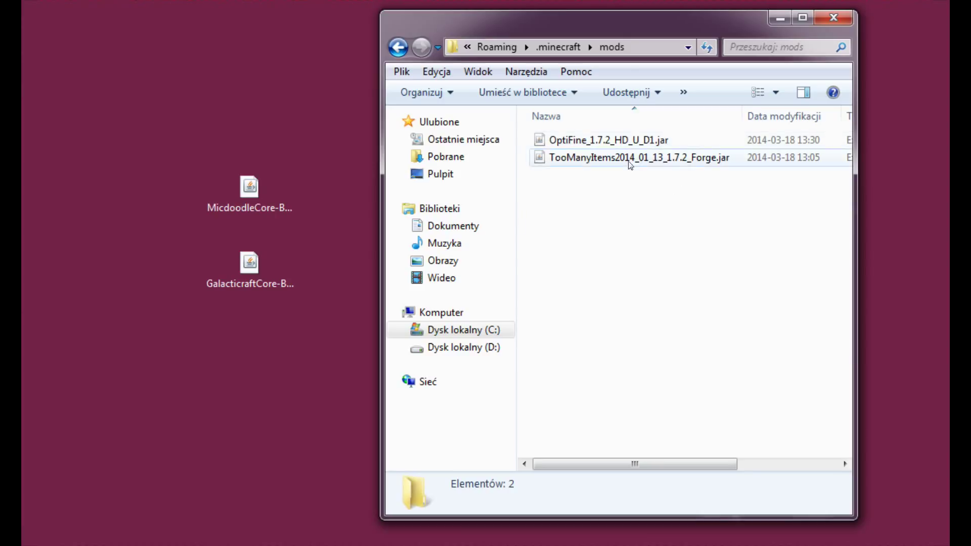
Step: Move the GalacticraftCore and MicdoodleCore BETA-1.7.2-3.0.0.129 jars from the desktop into mods
{"action": "left_click", "coordinate": [312, 330]}
{"action": "mouse_move", "coordinate": [311, 330]}
{"action": "left_mouse_down"}
{"action": "mouse_move", "coordinate": [282, 221]}
{"action": "mouse_move", "coordinate": [250, 167]}
{"action": "mouse_move", "coordinate": [627, 208]}
{"action": "left_mouse_up"}
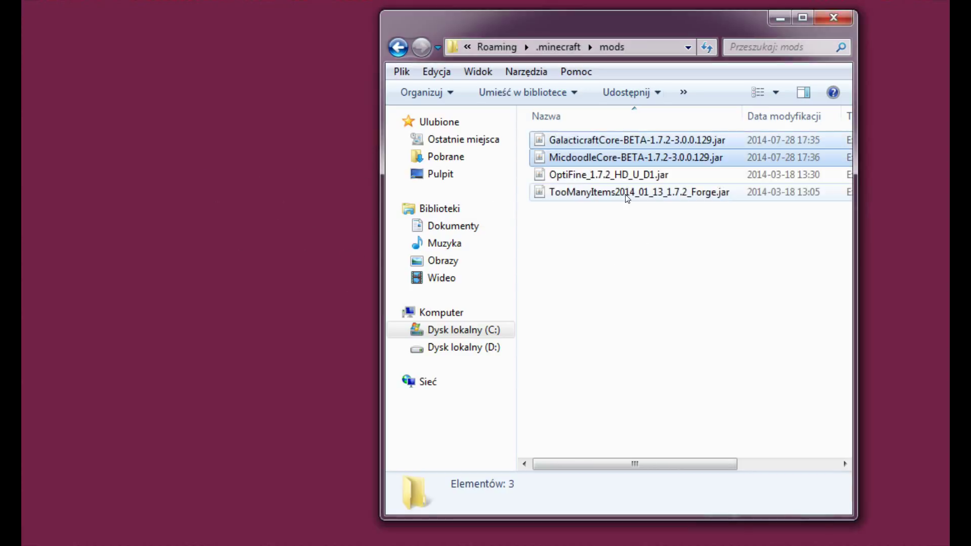
{"action": "left_click", "coordinate": [196, 221]}
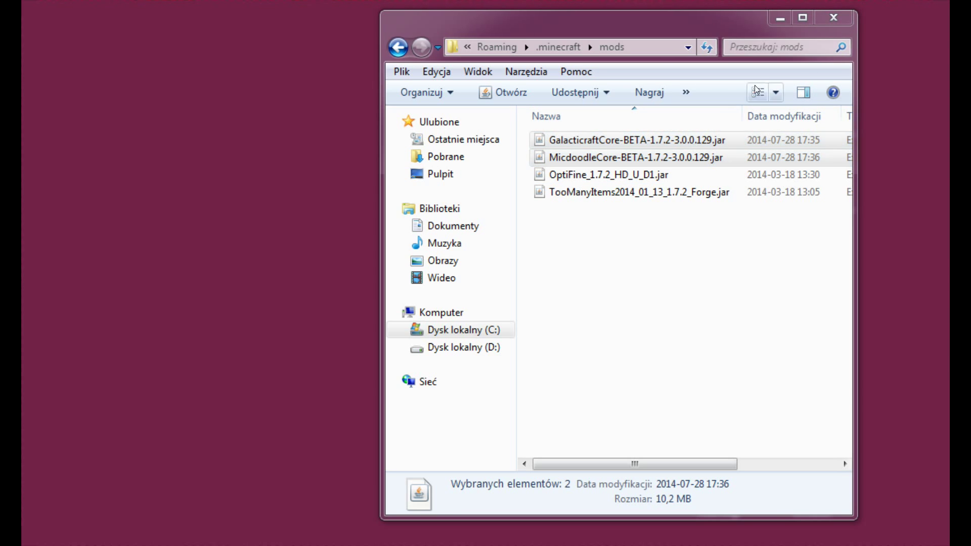
Step: Start Minecraft.exe and verify the Forge1147 profile uses version 1.7.2-Forge10.12.2.1147
{"action": "left_click", "coordinate": [829, 19]}
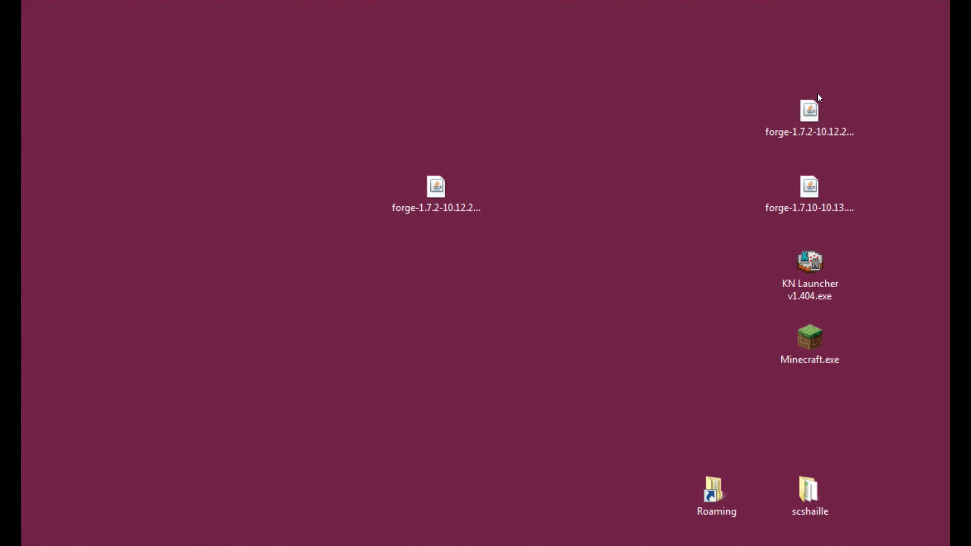
{"action": "double_click", "coordinate": [821, 339]}
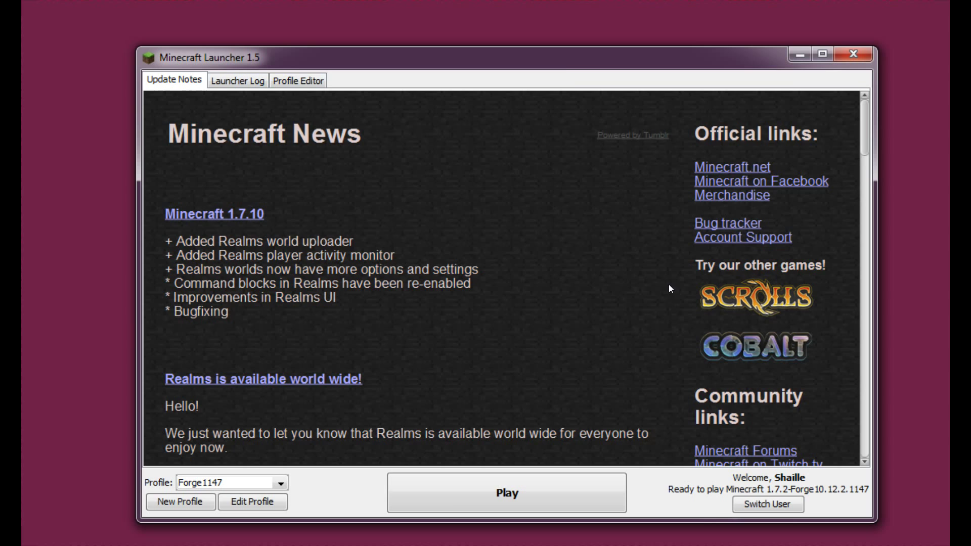
{"action": "left_click_drag", "start_coordinate": [563, 58], "coordinate": [573, 35]}
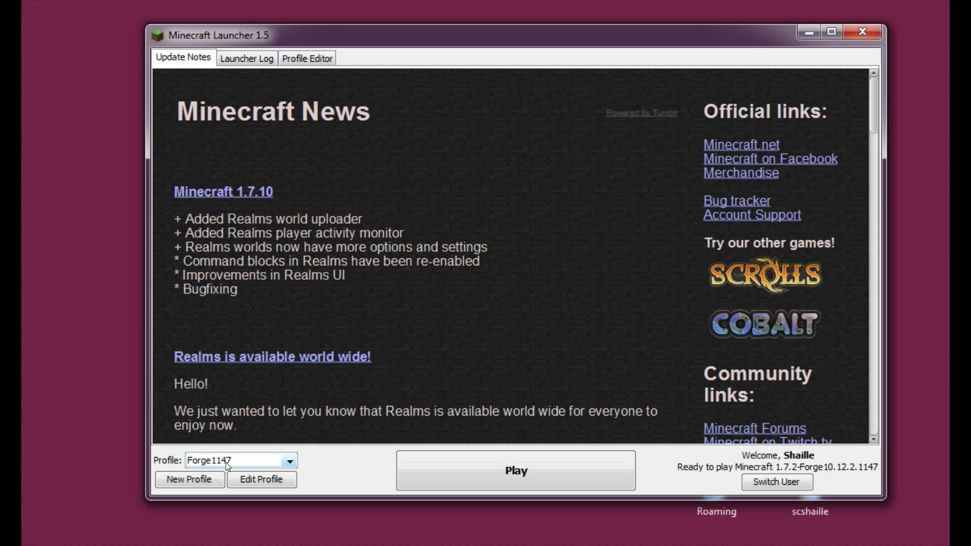
{"action": "left_click", "coordinate": [245, 484]}
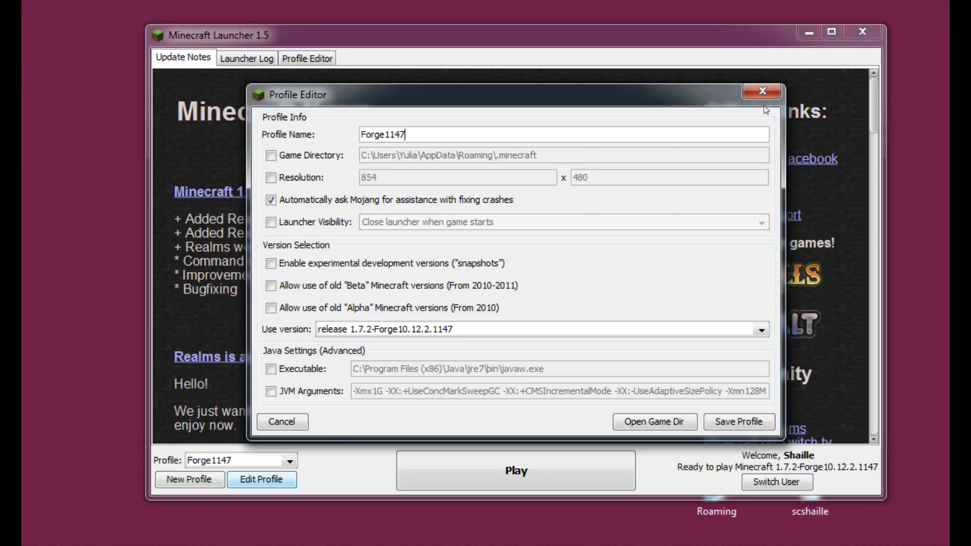
{"action": "left_click", "coordinate": [774, 87]}
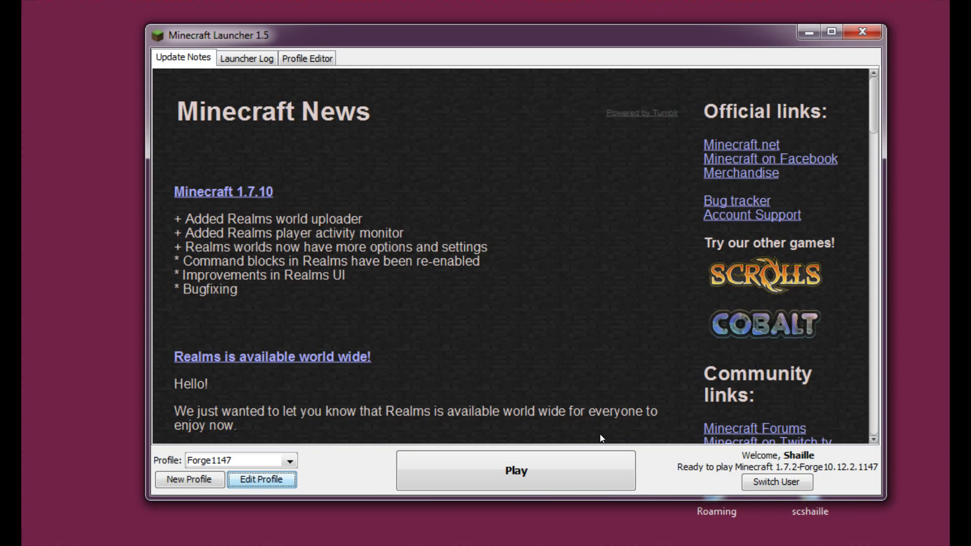
Step: Launch the Forge1147 profile and find Micdoodle8 Core and Galacticraft Core 3.0.0 in the Mod List
{"action": "left_click", "coordinate": [587, 470]}
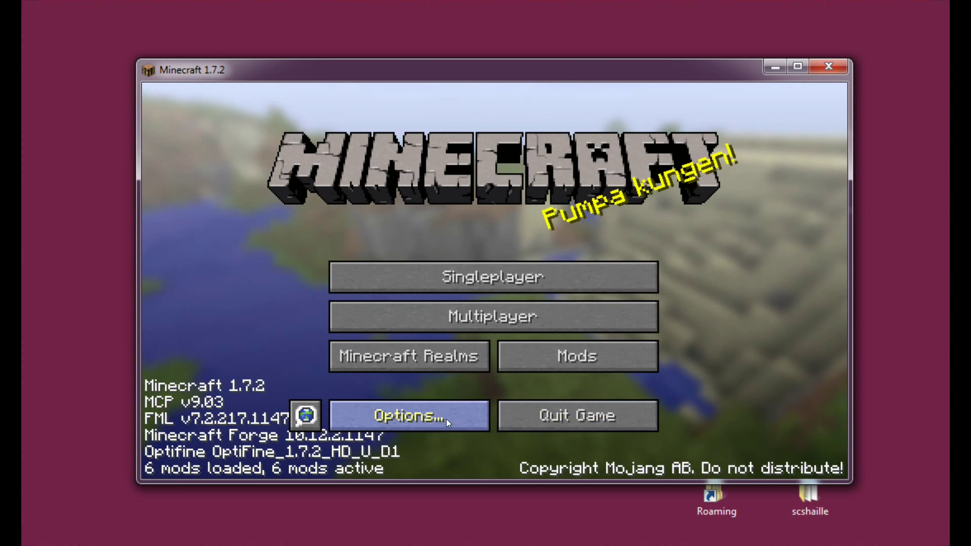
{"action": "left_click", "coordinate": [595, 357]}
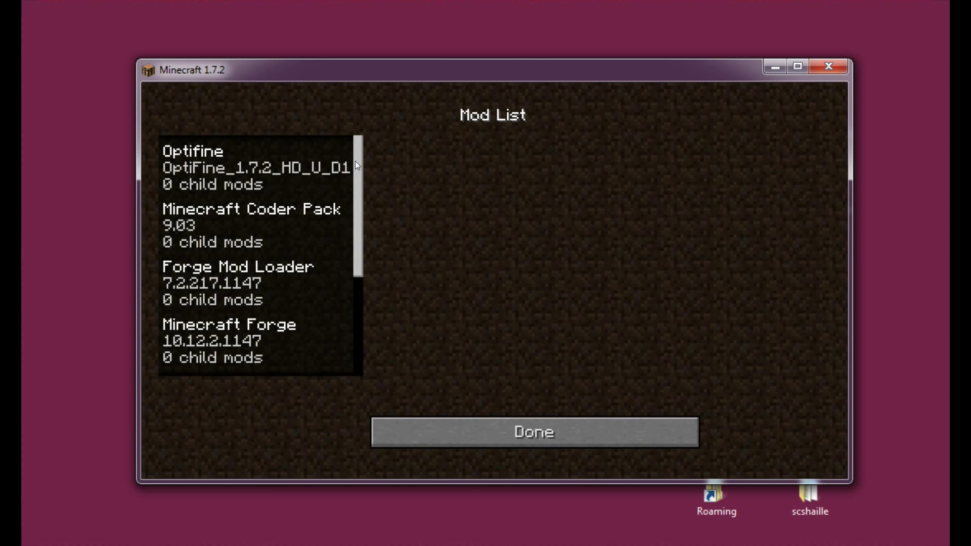
{"action": "left_click_drag", "start_coordinate": [355, 161], "coordinate": [371, 307]}
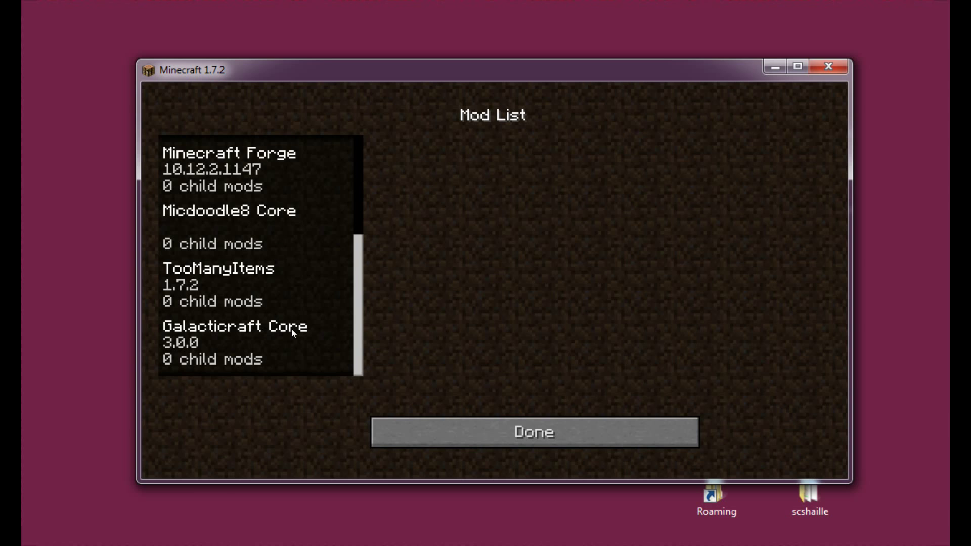
{"action": "left_click", "coordinate": [499, 435]}
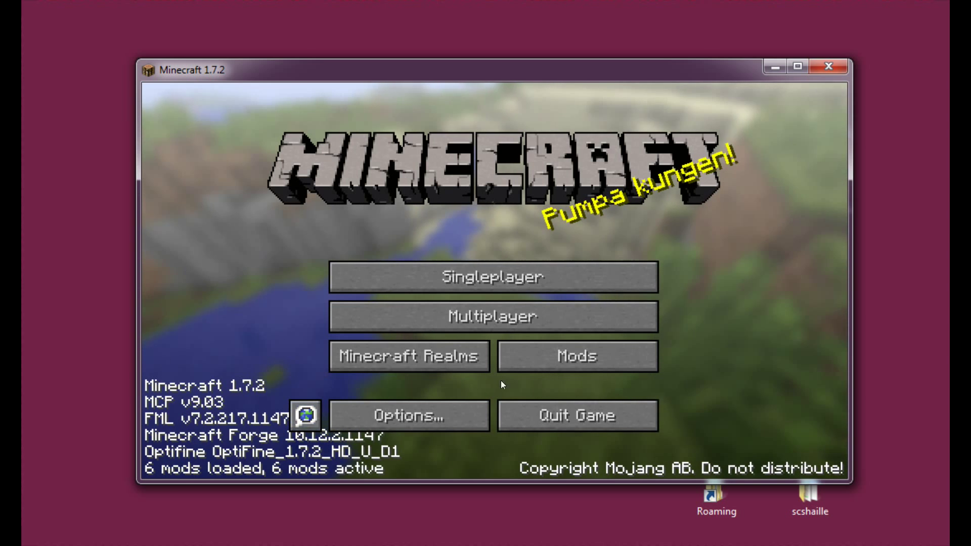
{"action": "left_click", "coordinate": [597, 409]}
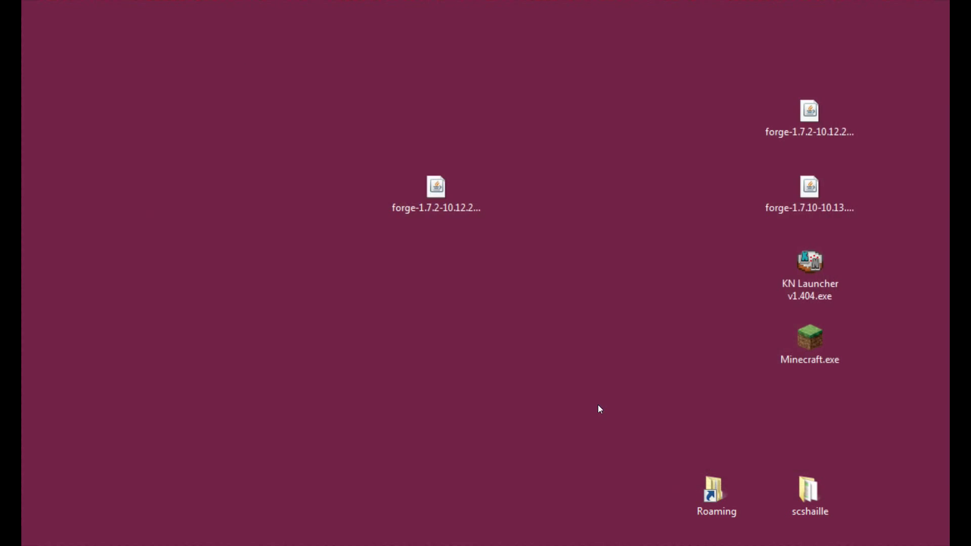